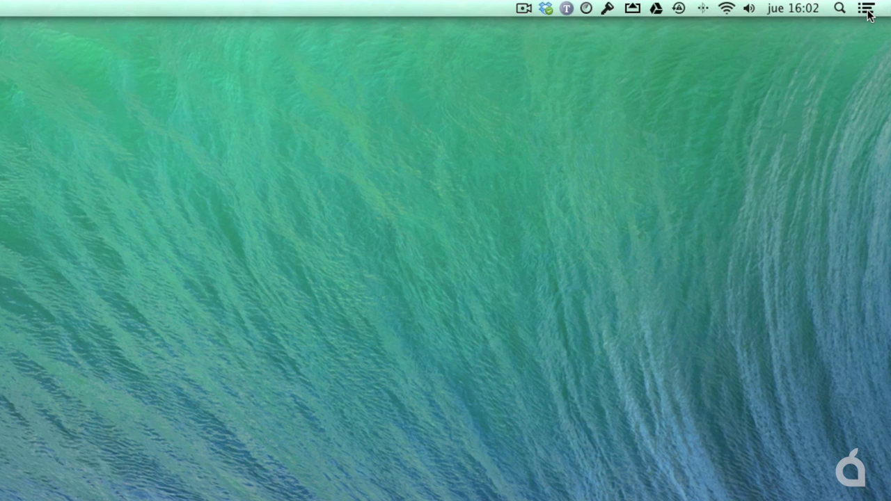
Step: Open the Notification Center and look through the notifications grouped by app
{"action": "left_click", "coordinate": [867, 9]}
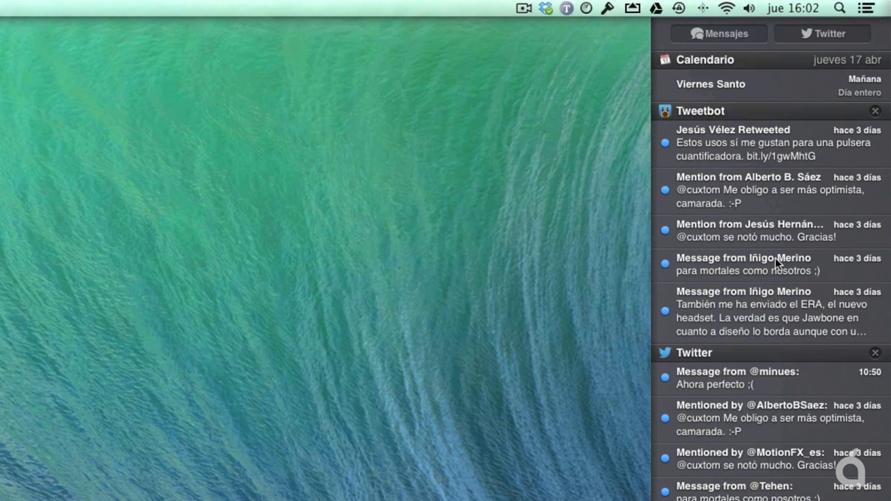
{"action": "scroll", "coordinate": [773, 321], "scroll_direction": "down", "scroll_amount": 15}
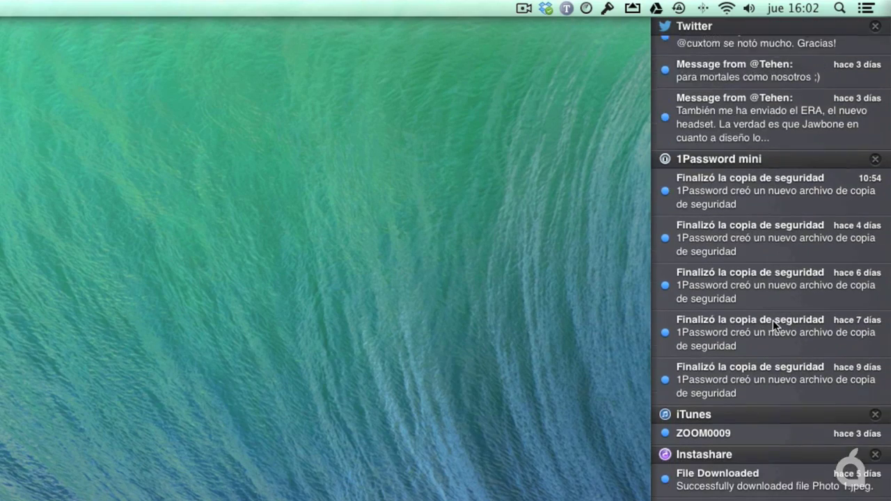
{"action": "scroll", "coordinate": [773, 320], "scroll_direction": "down", "scroll_amount": 3}
{"action": "scroll", "coordinate": [773, 321], "scroll_direction": "up", "scroll_amount": 20}
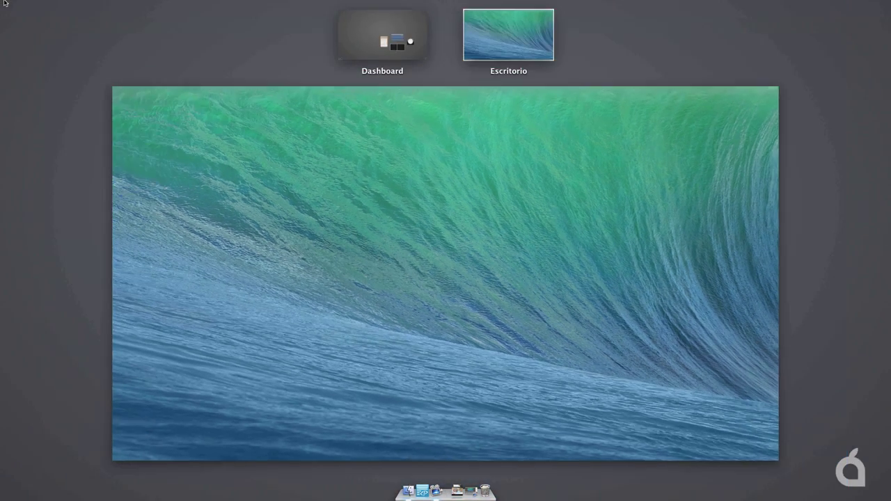
Step: Open the Notificaciones settings from System Preferences, and open them again by way of the Notification Center
{"action": "left_click", "coordinate": [3, 3]}
{"action": "left_click", "coordinate": [12, 5]}
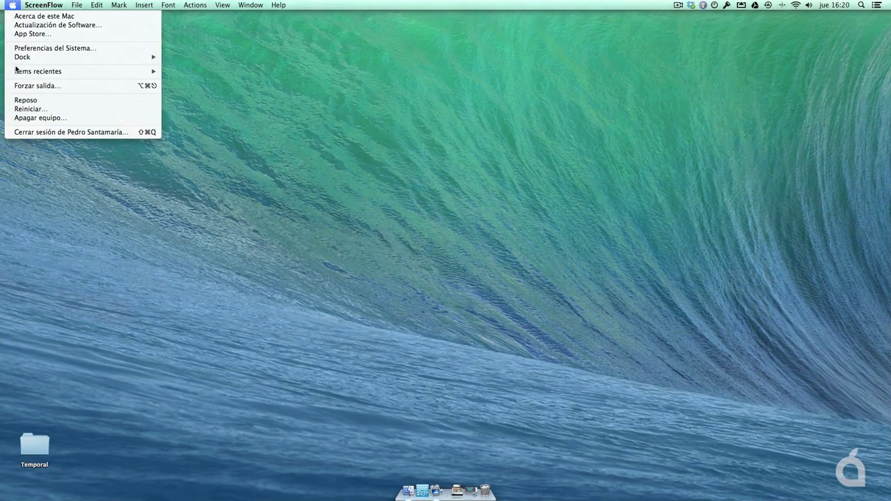
{"action": "left_click", "coordinate": [23, 50]}
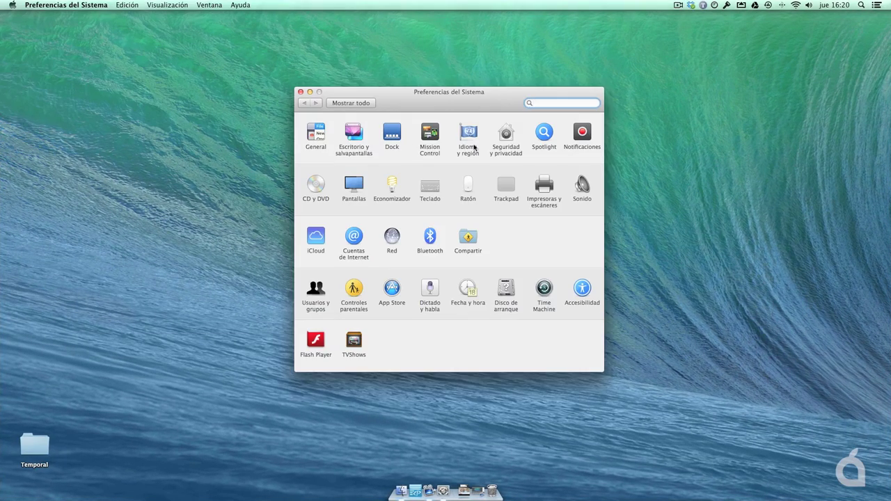
{"action": "left_click", "coordinate": [583, 134]}
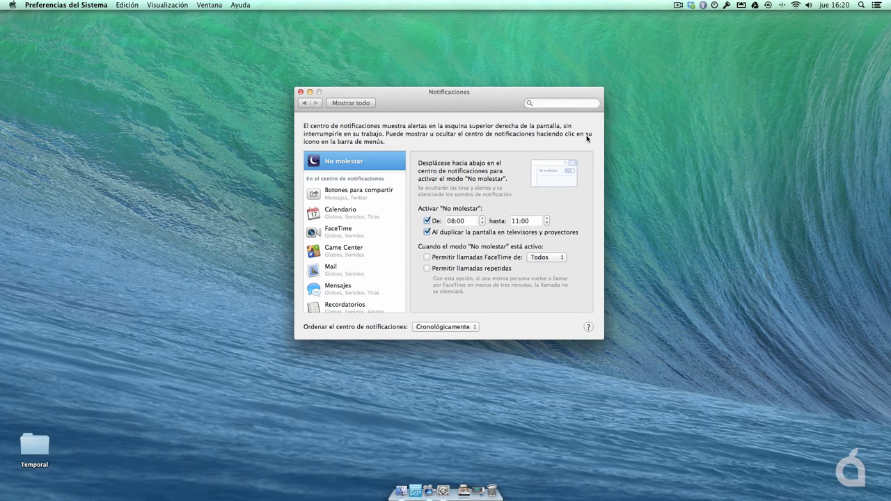
{"action": "left_click", "coordinate": [876, 5]}
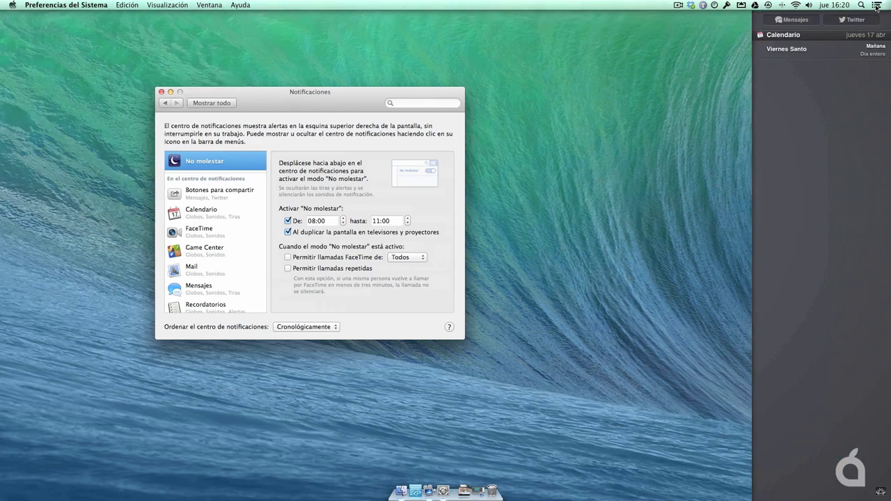
{"action": "left_click", "coordinate": [881, 493]}
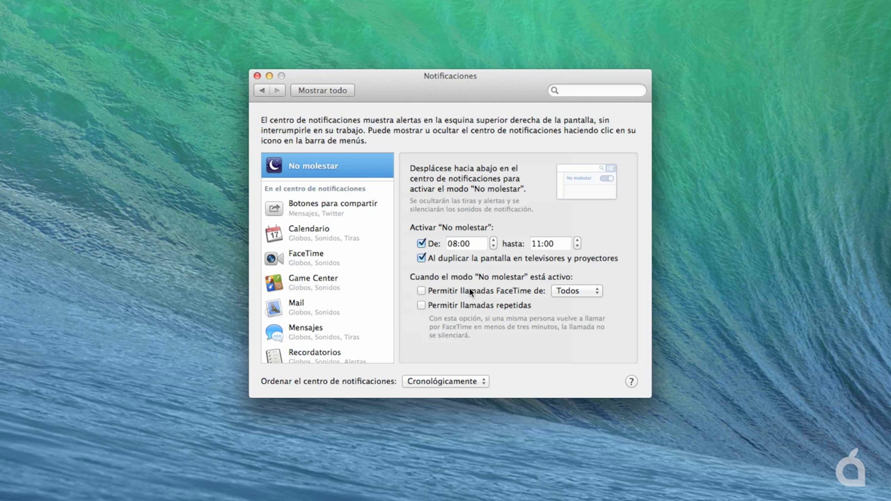
Step: For No molestar, keep the FaceTime caller option at Todos and enable Permitir llamadas repetidas
{"action": "left_click", "coordinate": [561, 294]}
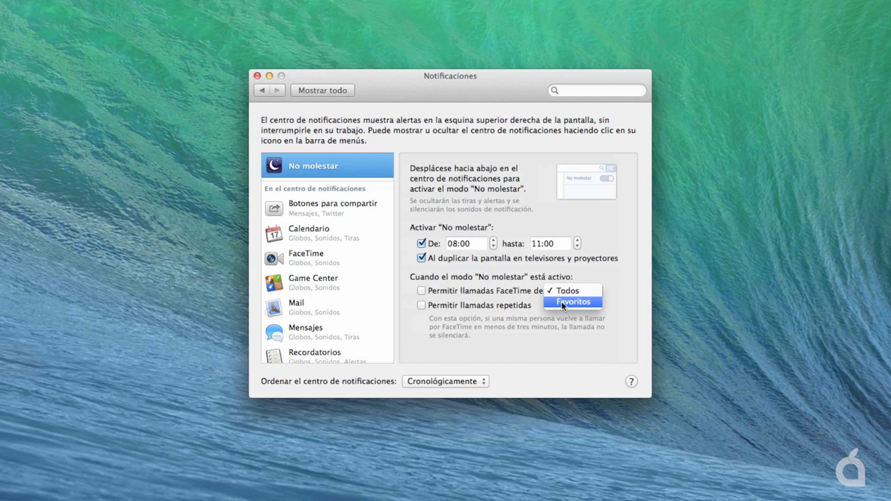
{"action": "left_click", "coordinate": [566, 291]}
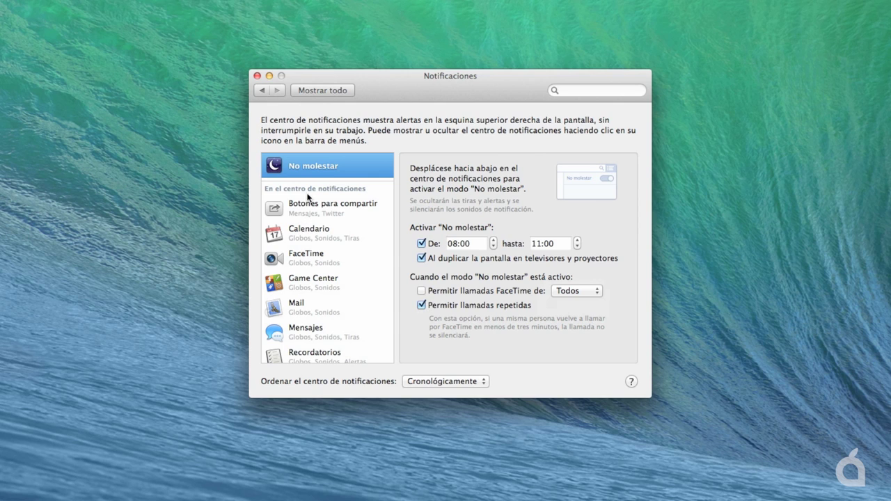
Step: Try the Alertas style for Calendario's notifications and settle on Ninguna
{"action": "scroll", "coordinate": [310, 281], "scroll_direction": "down", "scroll_amount": 10}
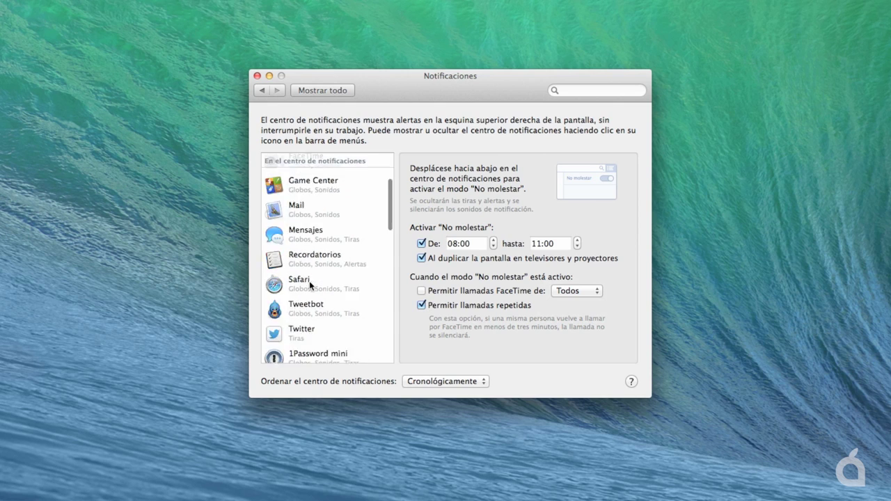
{"action": "scroll", "coordinate": [309, 280], "scroll_direction": "up", "scroll_amount": 10}
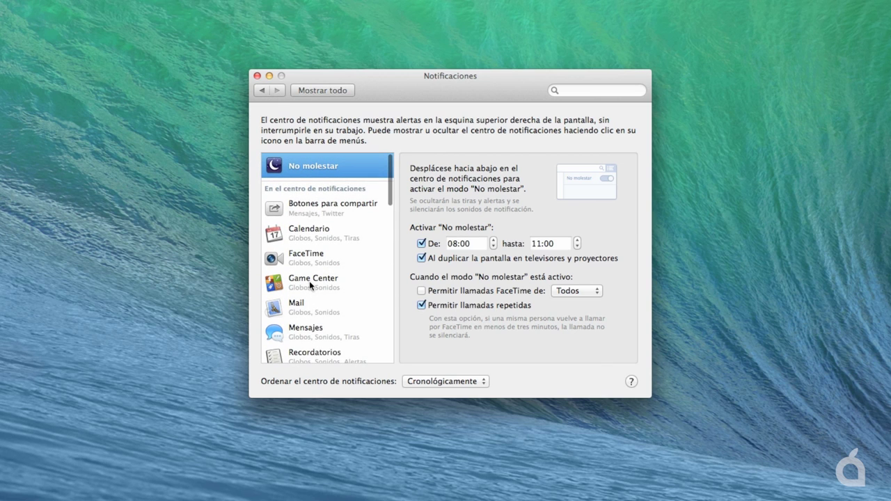
{"action": "left_click", "coordinate": [304, 240]}
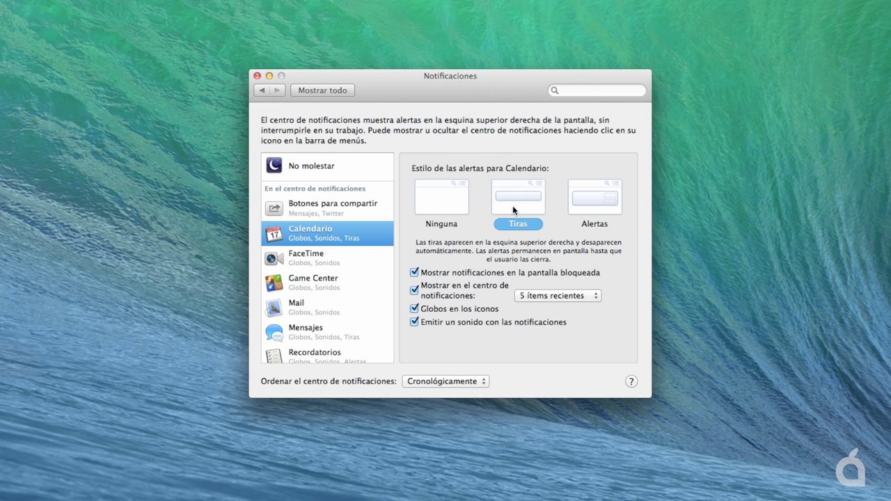
{"action": "left_click", "coordinate": [580, 207]}
{"action": "left_click", "coordinate": [434, 204]}
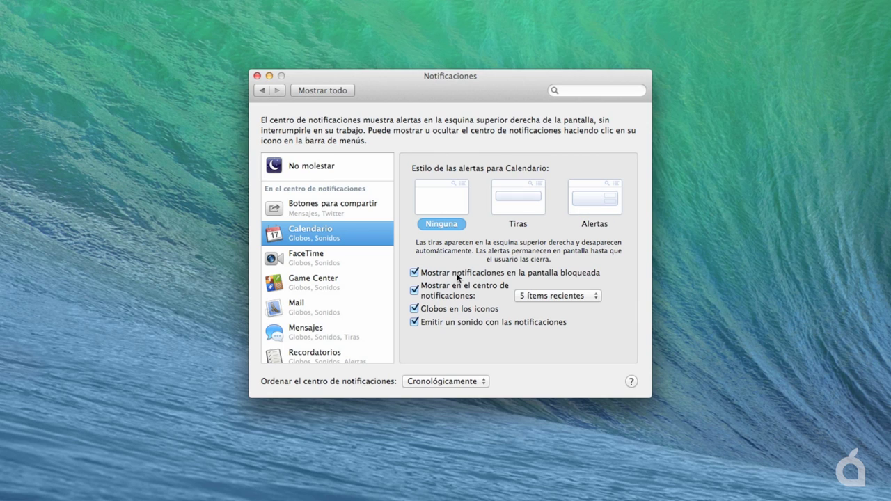
Step: Look through the app list and the recent-item count choices for Calendario, keeping 5 ítems recientes
{"action": "scroll", "coordinate": [328, 280], "scroll_direction": "down", "scroll_amount": 10}
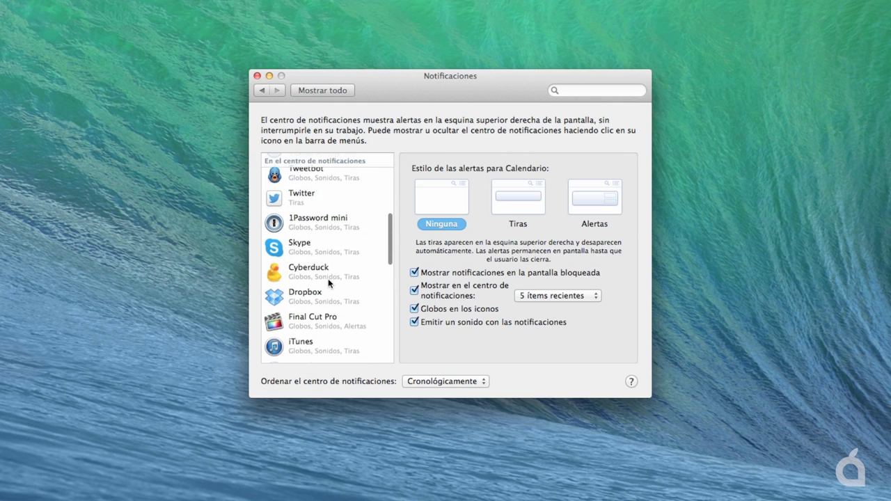
{"action": "scroll", "coordinate": [328, 278], "scroll_direction": "down", "scroll_amount": 3}
{"action": "scroll", "coordinate": [328, 279], "scroll_direction": "up", "scroll_amount": 9}
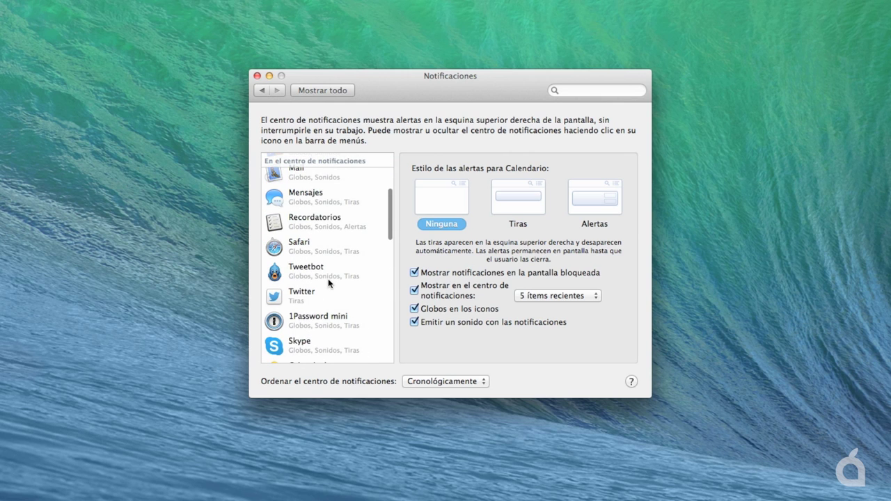
{"action": "scroll", "coordinate": [328, 279], "scroll_direction": "up", "scroll_amount": 2}
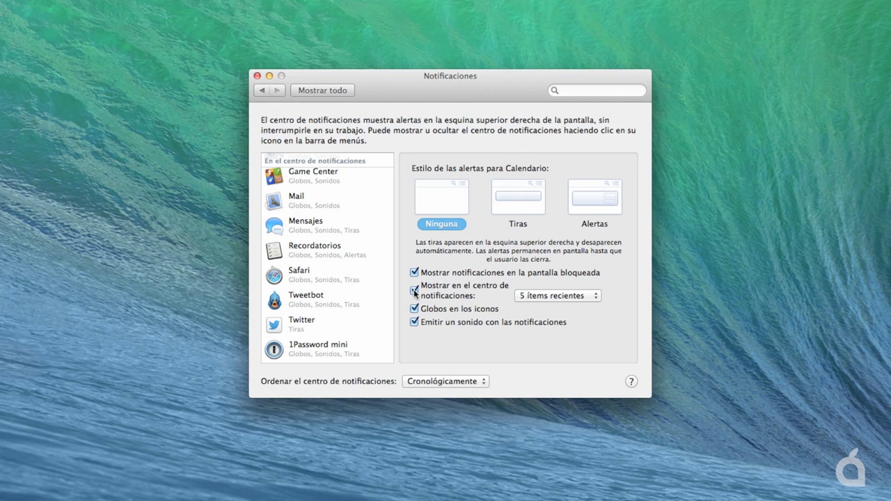
{"action": "left_click", "coordinate": [523, 296]}
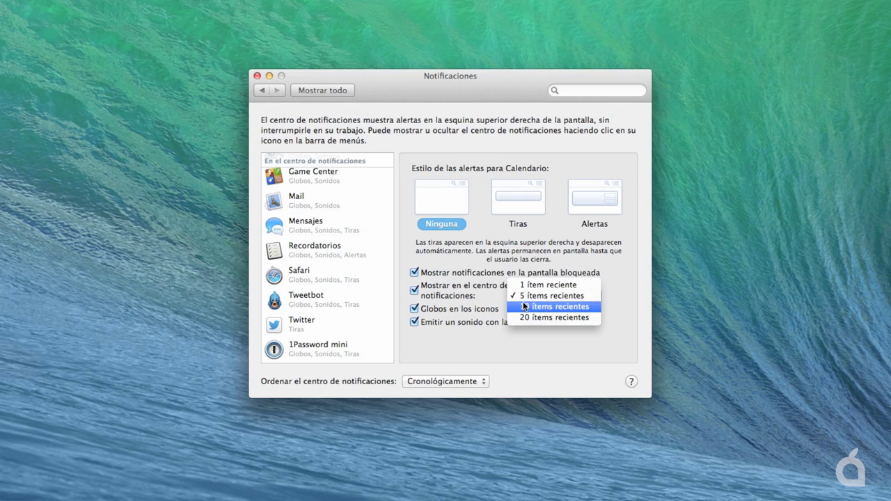
{"action": "left_click", "coordinate": [481, 299]}
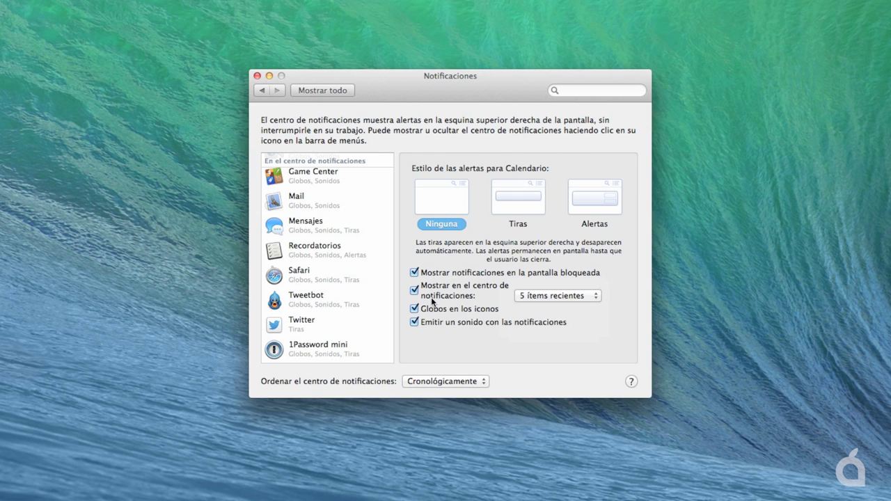
Step: Move Google Drive into the Fuera del centro de notificaciones group
{"action": "scroll", "coordinate": [378, 320], "scroll_direction": "down", "scroll_amount": 10}
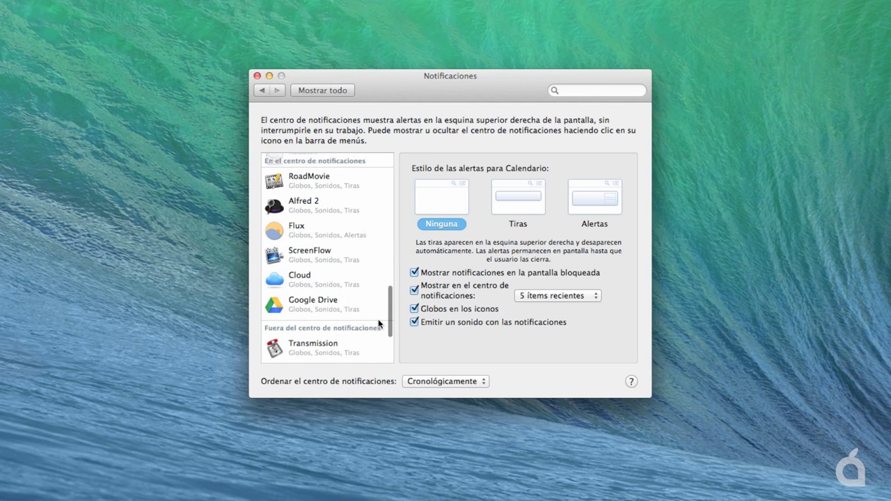
{"action": "scroll", "coordinate": [378, 319], "scroll_direction": "down", "scroll_amount": 5}
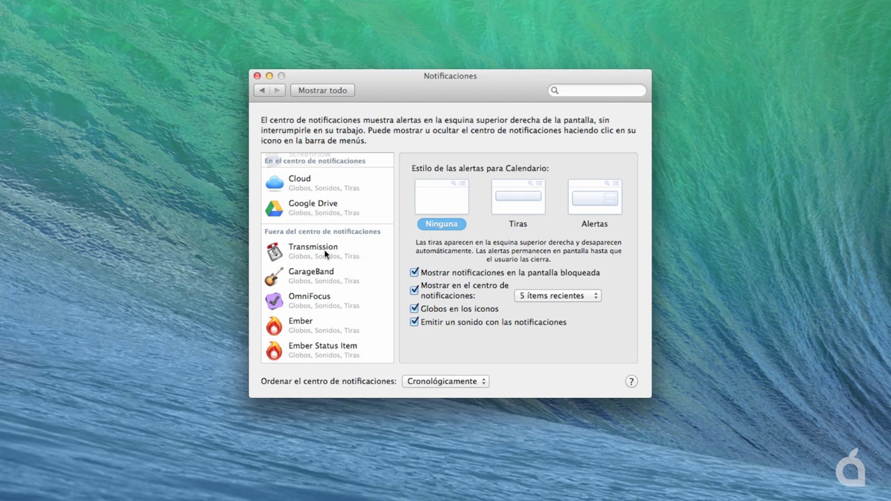
{"action": "scroll", "coordinate": [326, 255], "scroll_direction": "up", "scroll_amount": 2}
{"action": "scroll", "coordinate": [326, 252], "scroll_direction": "down", "scroll_amount": 2}
{"action": "scroll", "coordinate": [303, 255], "scroll_direction": "up", "scroll_amount": 3}
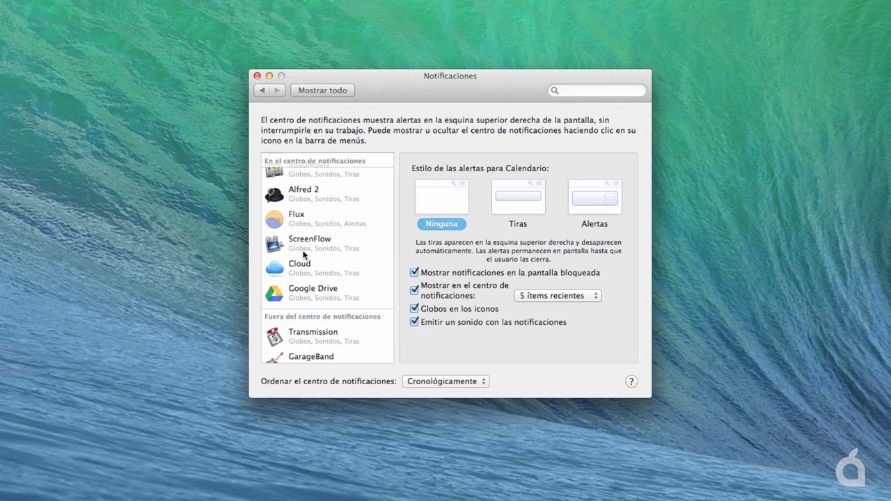
{"action": "scroll", "coordinate": [303, 254], "scroll_direction": "down", "scroll_amount": 1}
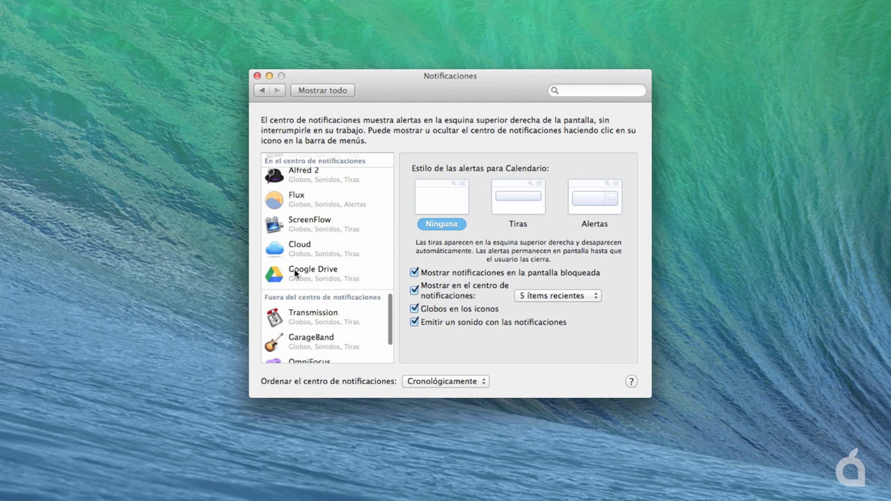
{"action": "left_click_drag", "start_coordinate": [296, 274], "coordinate": [315, 305]}
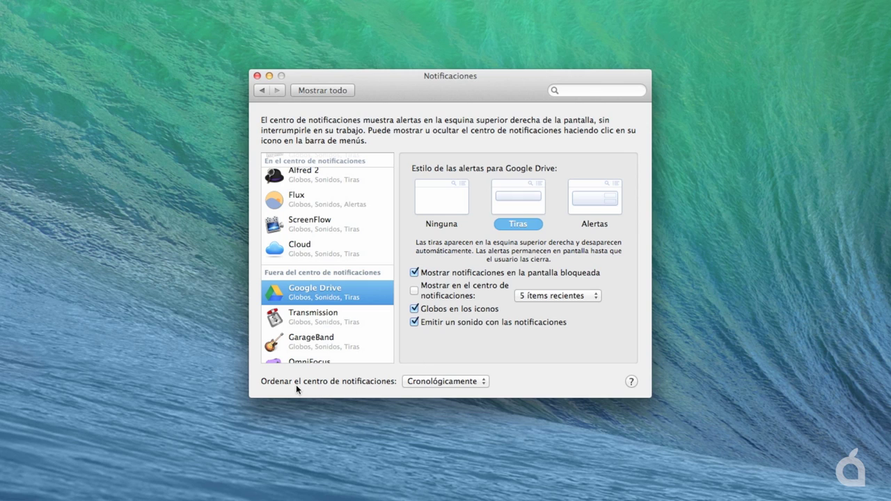
Step: Keep the Notification Center sorted Cronológicamente and close the notification settings window
{"action": "left_click", "coordinate": [436, 383]}
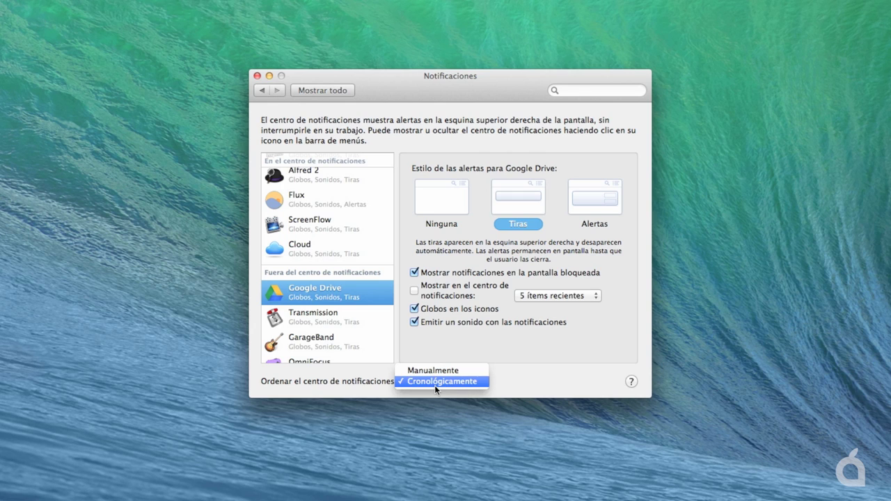
{"action": "left_click", "coordinate": [435, 383]}
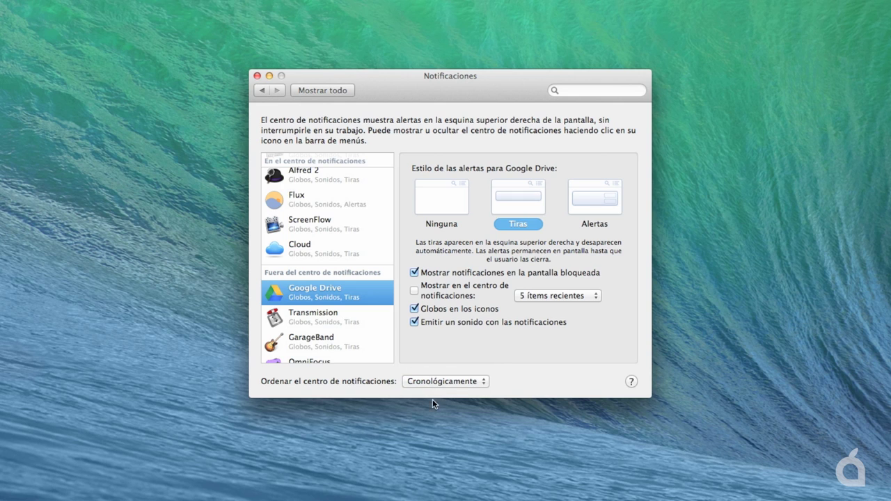
{"action": "left_click", "coordinate": [257, 76]}
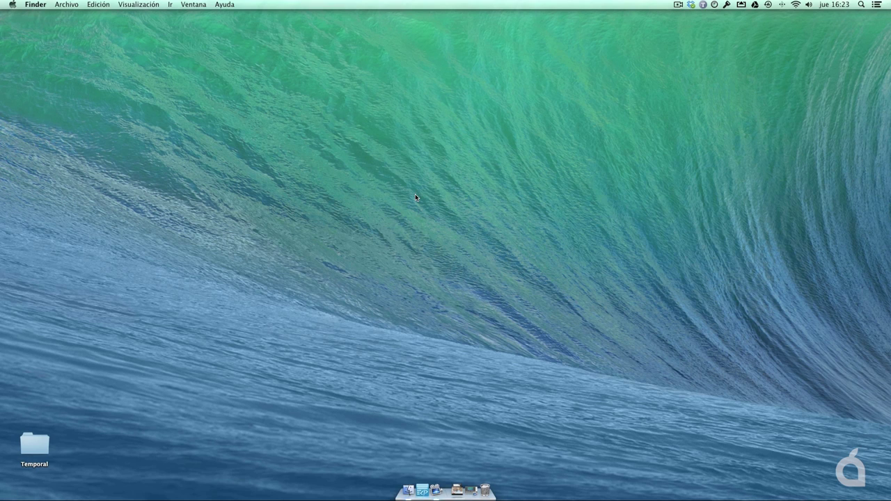
Step: Switch to Safari and set MacRumors.com to Permitir in its website notification preferences
{"action": "key", "text": "alt+space"}
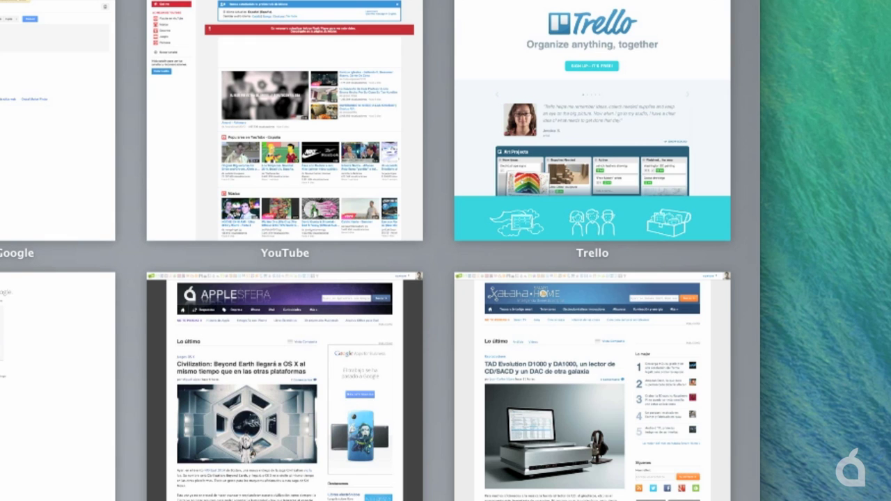
{"action": "key", "text": "super+comma"}
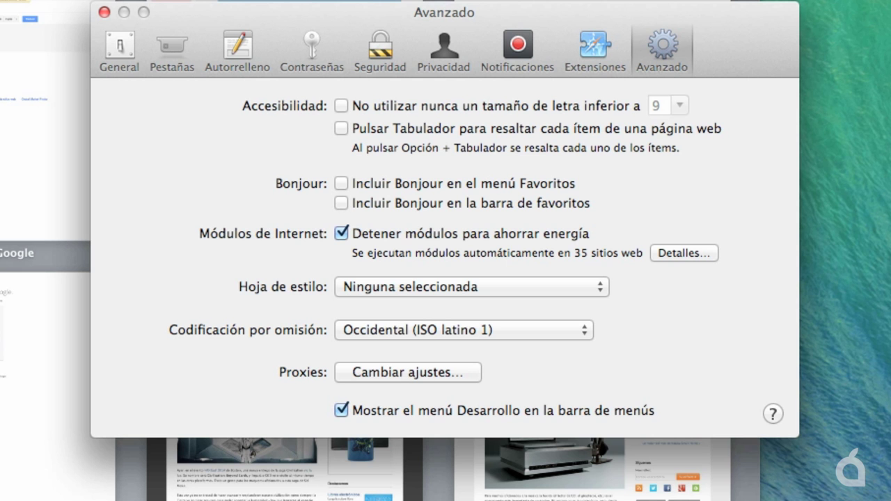
{"action": "left_click", "coordinate": [522, 47]}
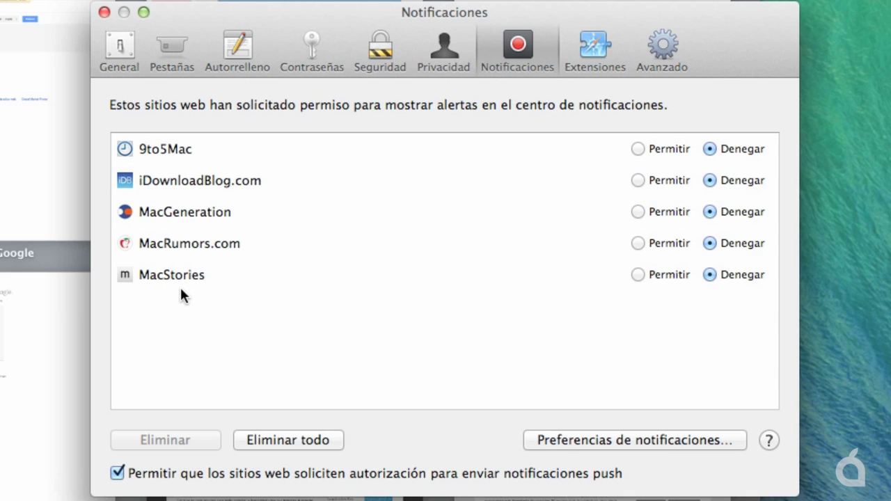
{"action": "left_click", "coordinate": [638, 243]}
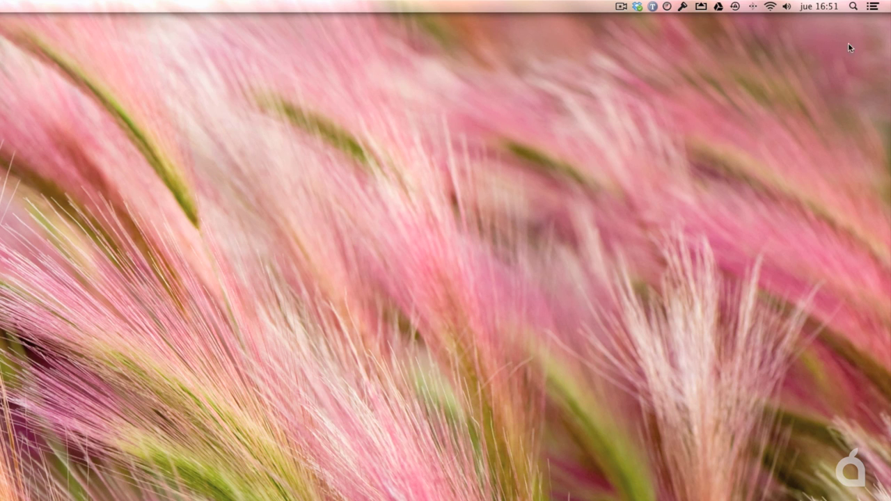
Step: Turn on No molestar directly from the menu bar, and switch it off inside the opened Notification Center
{"action": "left_click", "coordinate": [871, 10], "text": "alt"}
{"action": "left_click", "coordinate": [872, 10]}
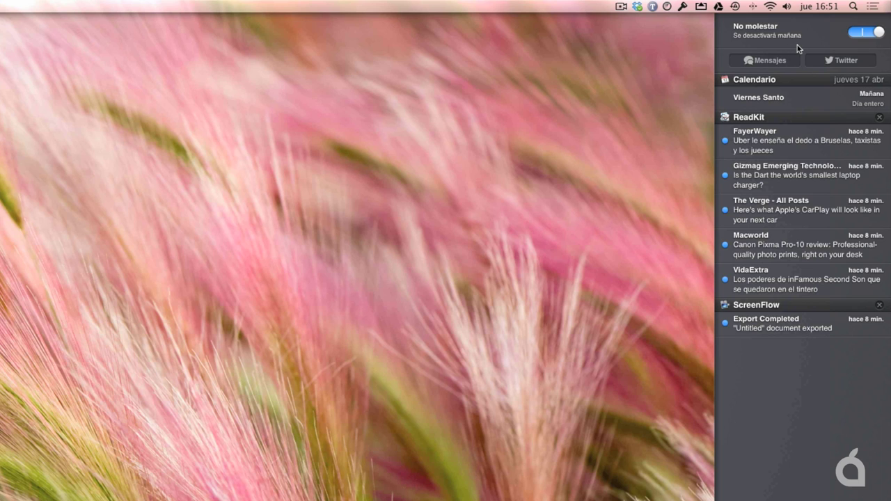
{"action": "left_click", "coordinate": [863, 35]}
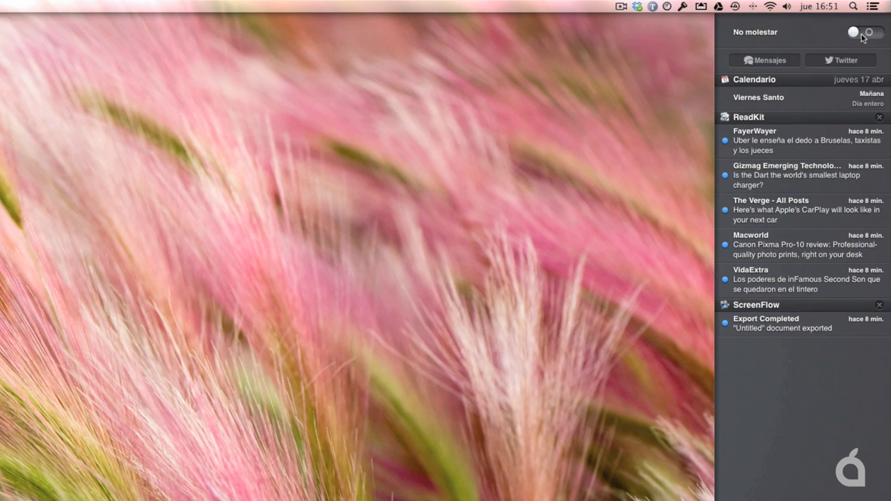